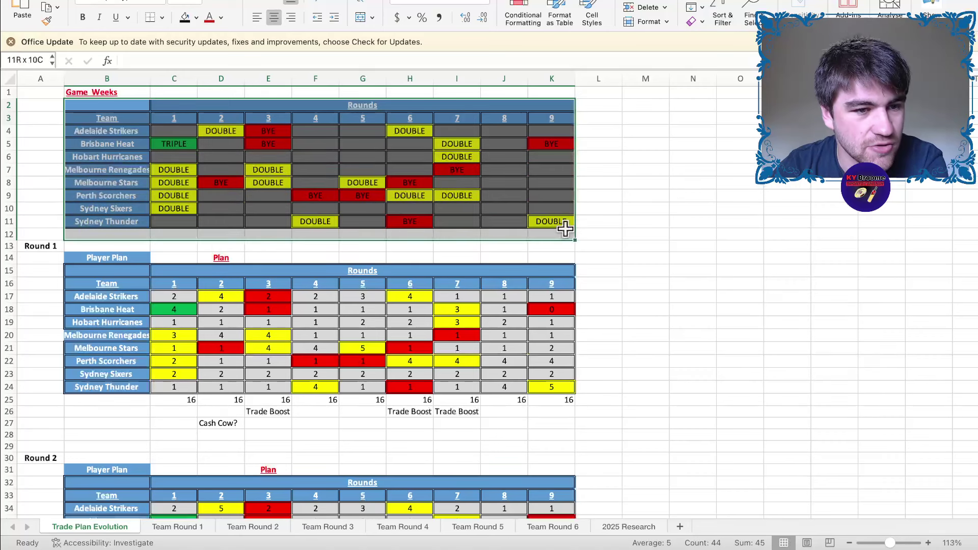
Step: Open the Team Round 1 sheet and examine the BE Difference values for the wicket keepers and batsmen
click(718, 260)
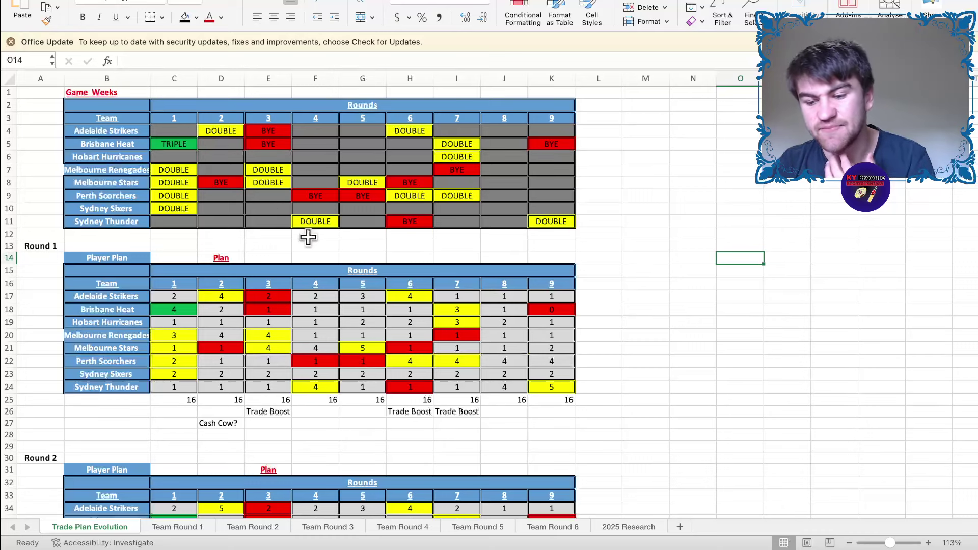
click(195, 524)
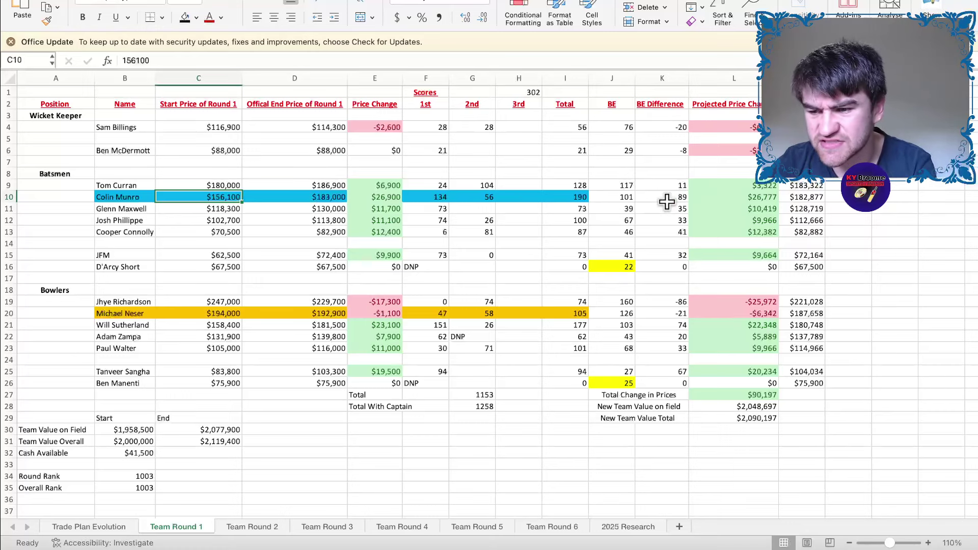
click(672, 151)
click(671, 125)
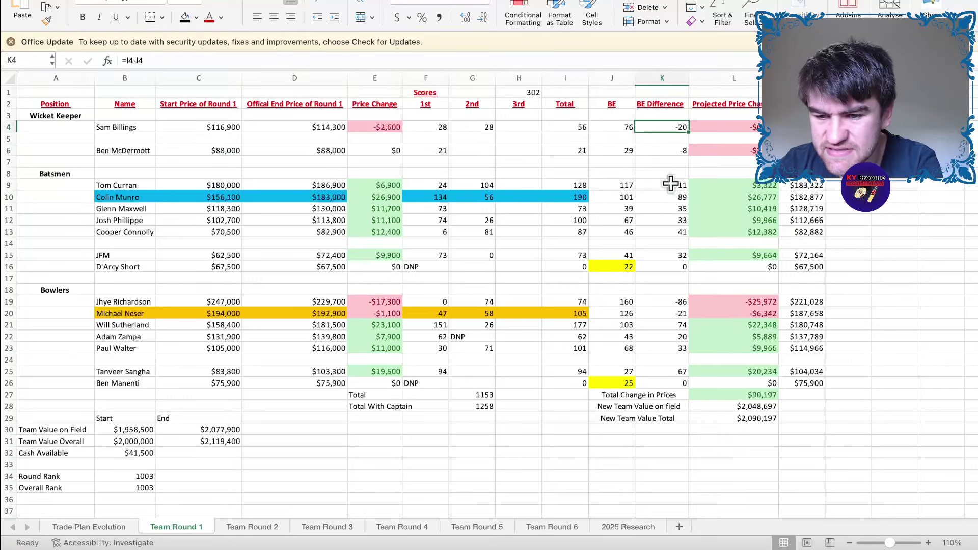
click(675, 219)
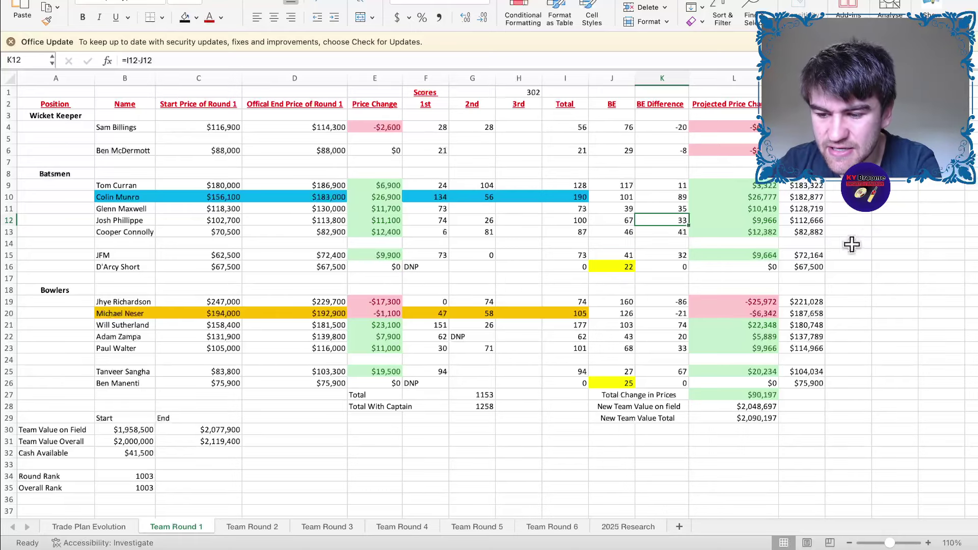
Step: Return to the Trade Plan Evolution sheet and examine the Game Weeks table, focusing on the round 1 doubles and the Melbourne Renegades row
key(ctrl+Page_Up)
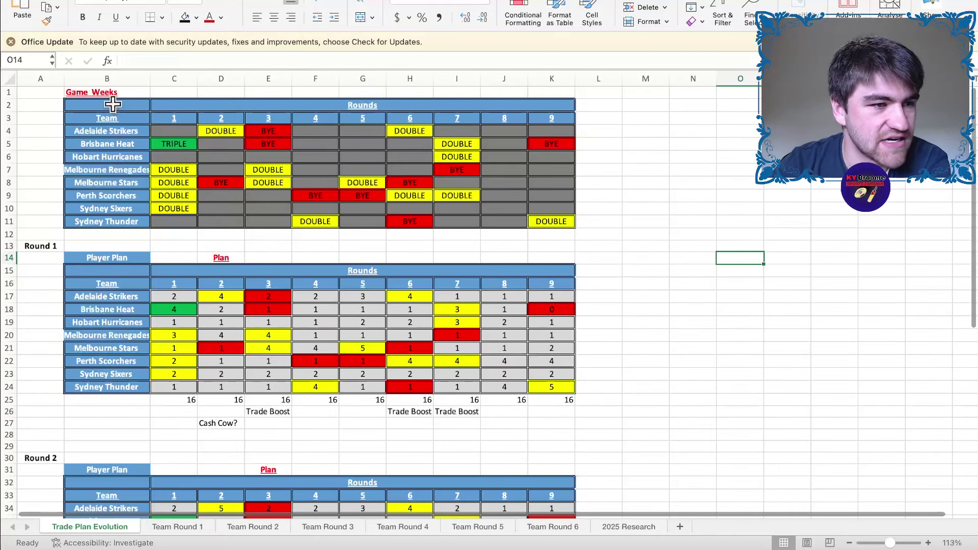
drag(113, 104, 497, 225)
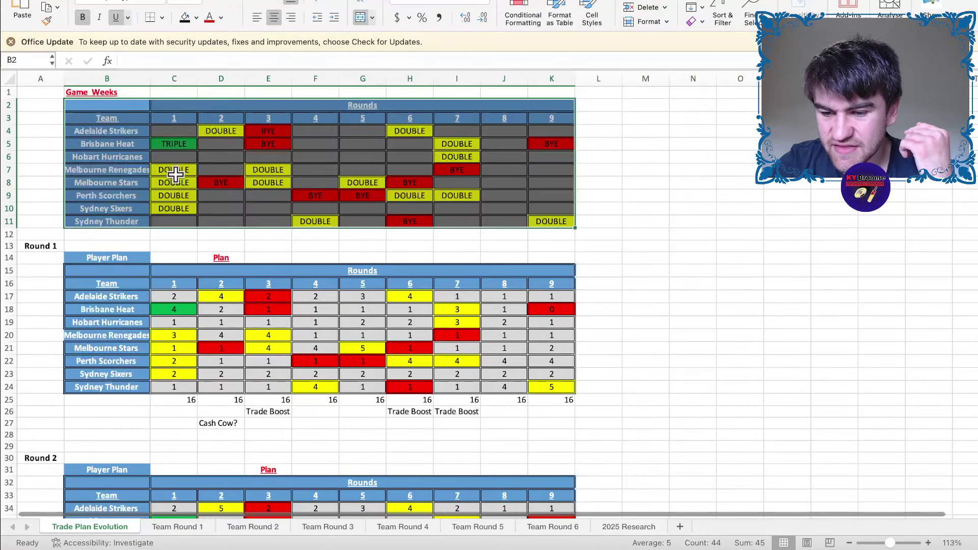
click(176, 178)
drag(177, 165, 175, 210)
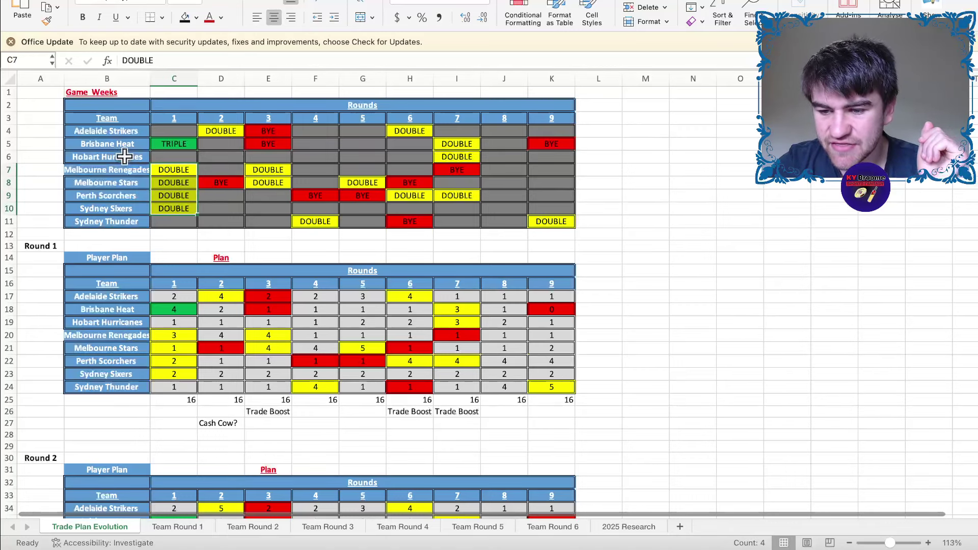
drag(175, 171, 304, 218)
click(234, 183)
drag(169, 174, 560, 168)
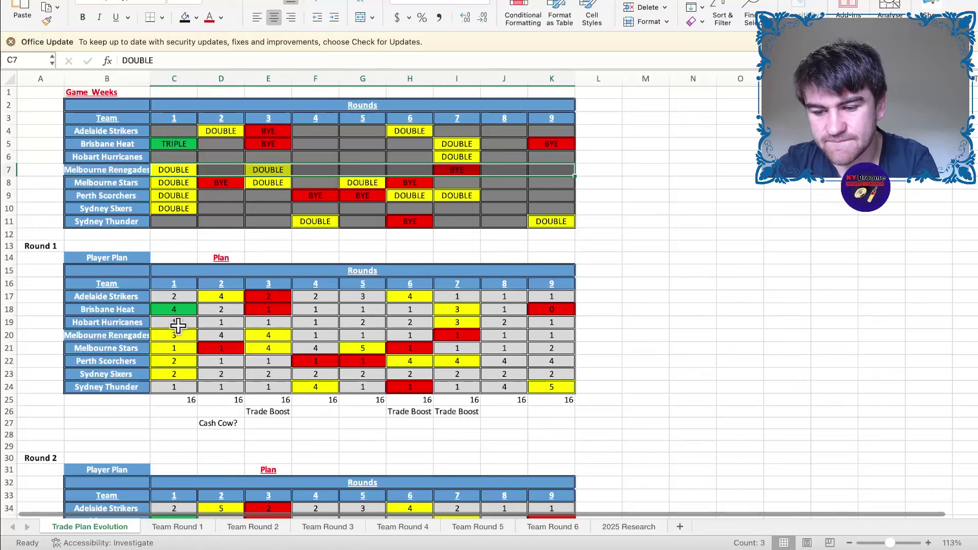
Step: Review the Round 1 player plan for Melbourne Renegades across all rounds and Perth Scorchers in rounds 4 to 7
drag(168, 335, 559, 338)
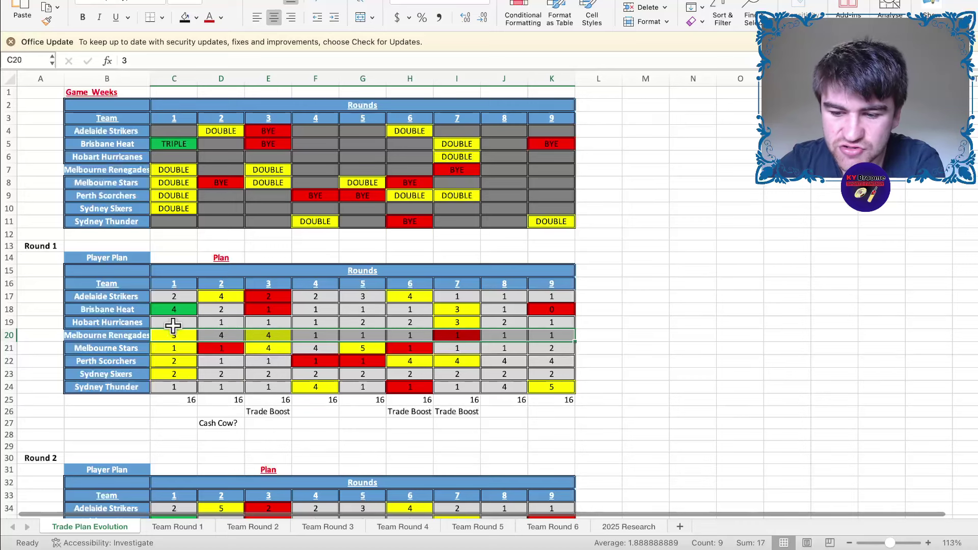
drag(166, 335, 501, 337)
click(499, 335)
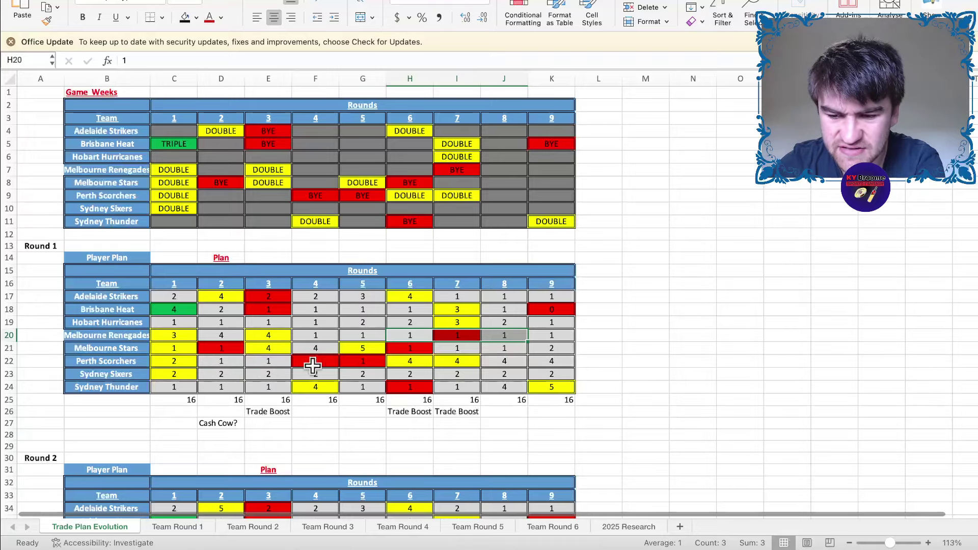
drag(311, 362, 469, 365)
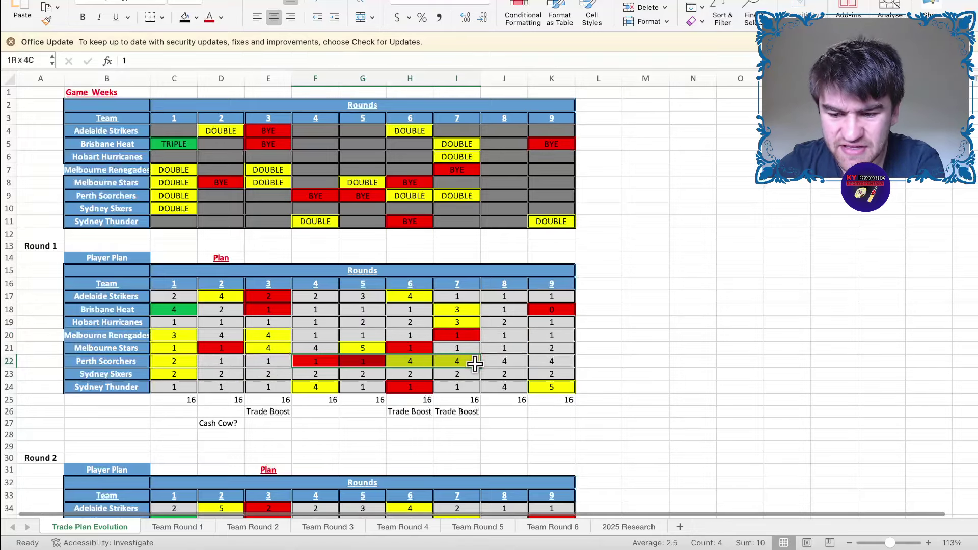
Step: Examine the Perth Scorchers player numbers for rounds 6 to 9 in the Round 3 plan
scroll(468, 365, down, 8)
scroll(474, 364, down, 7)
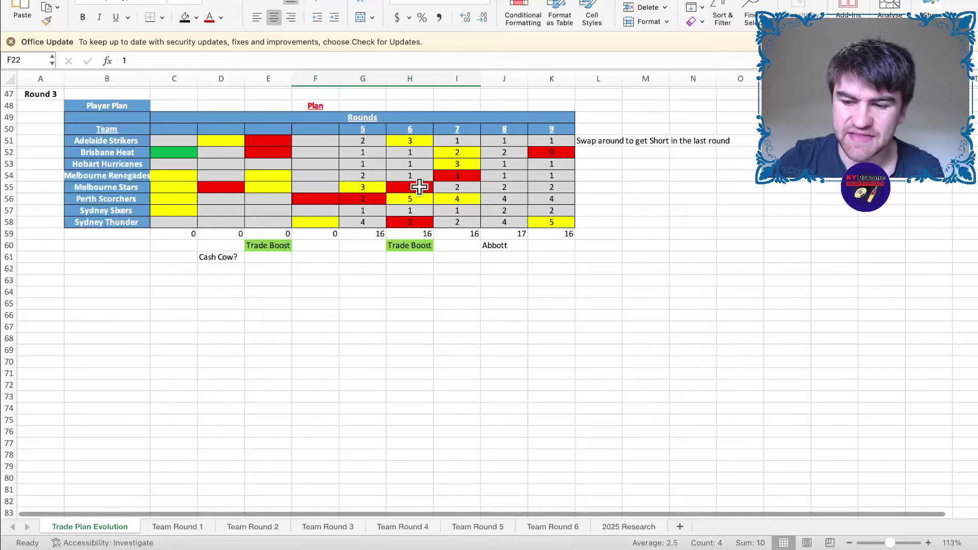
drag(399, 199, 559, 201)
click(422, 267)
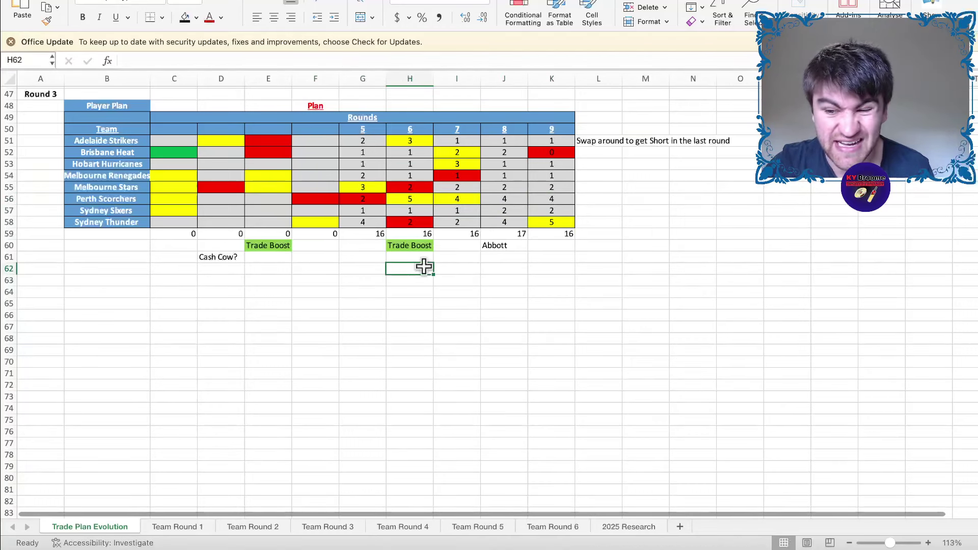
Step: Return to the Game Weeks table and examine all teams' doubles and byes in rounds 3 to 5
scroll(344, 264, up, 10)
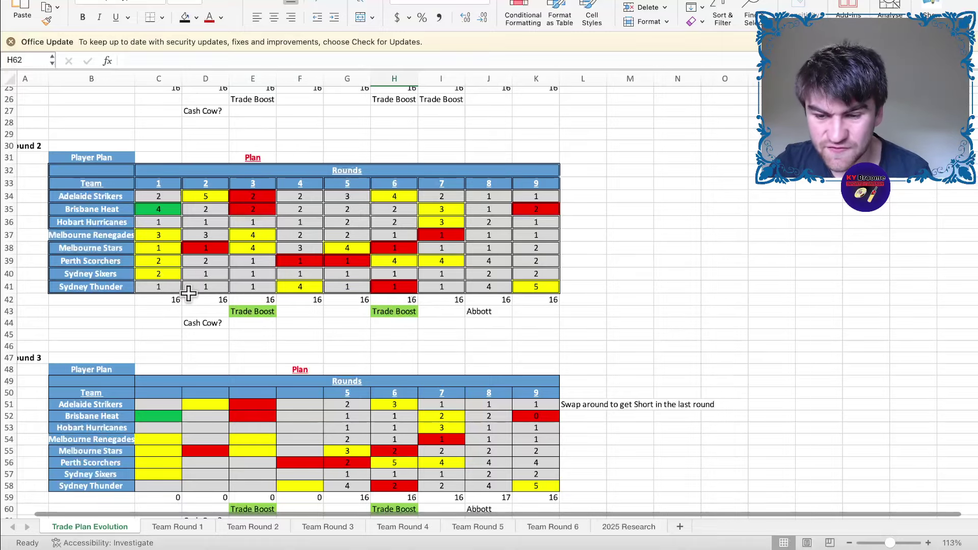
scroll(188, 293, up, 8)
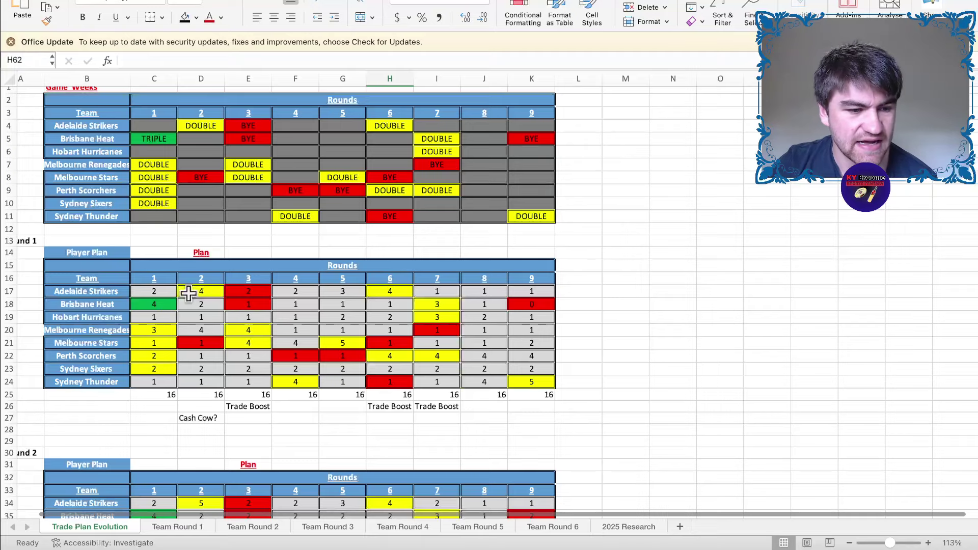
scroll(188, 293, left, 2)
scroll(188, 293, up, 1)
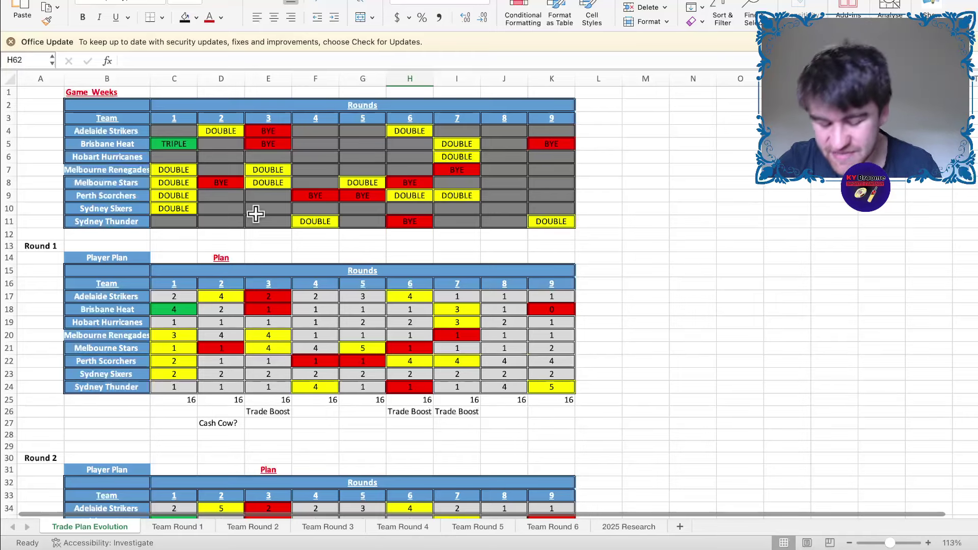
drag(268, 131, 362, 221)
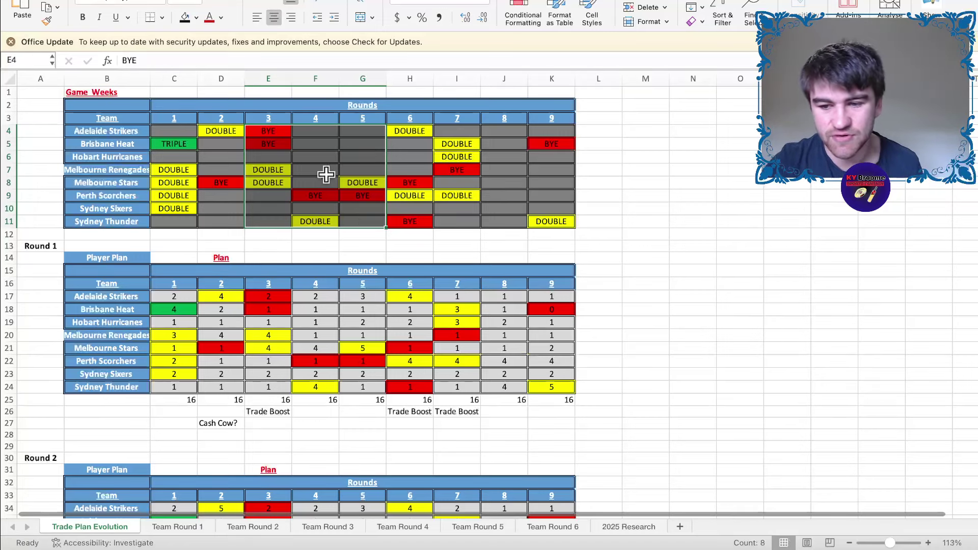
click(395, 160)
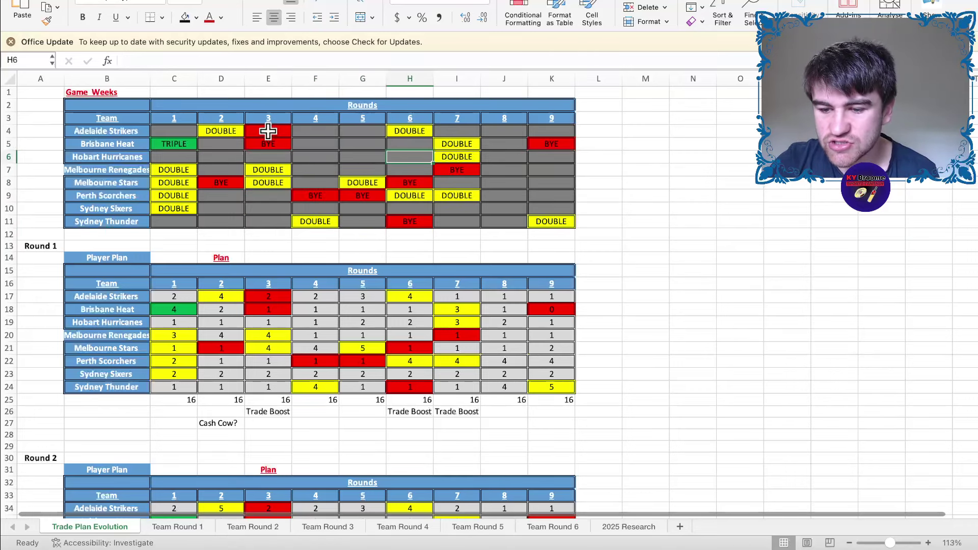
Step: Examine rounds 1 to 3 of the Game Weeks table and the Perth Scorchers fixtures up to their round 4 bye
drag(171, 127, 272, 218)
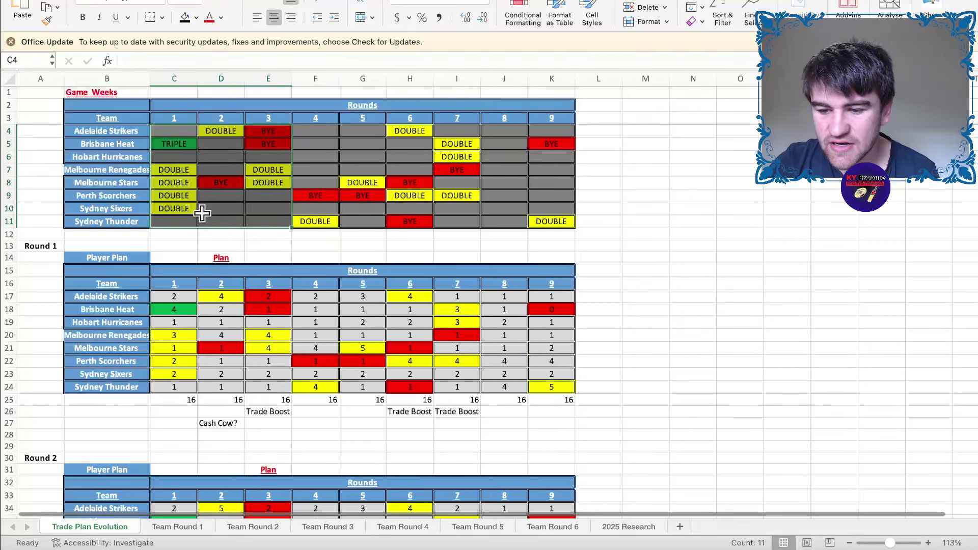
drag(168, 196, 316, 196)
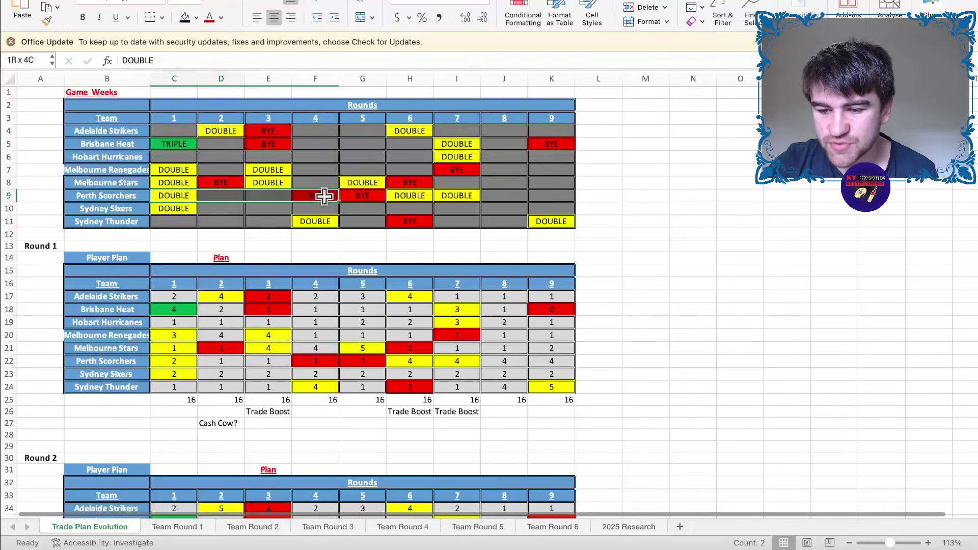
click(316, 196)
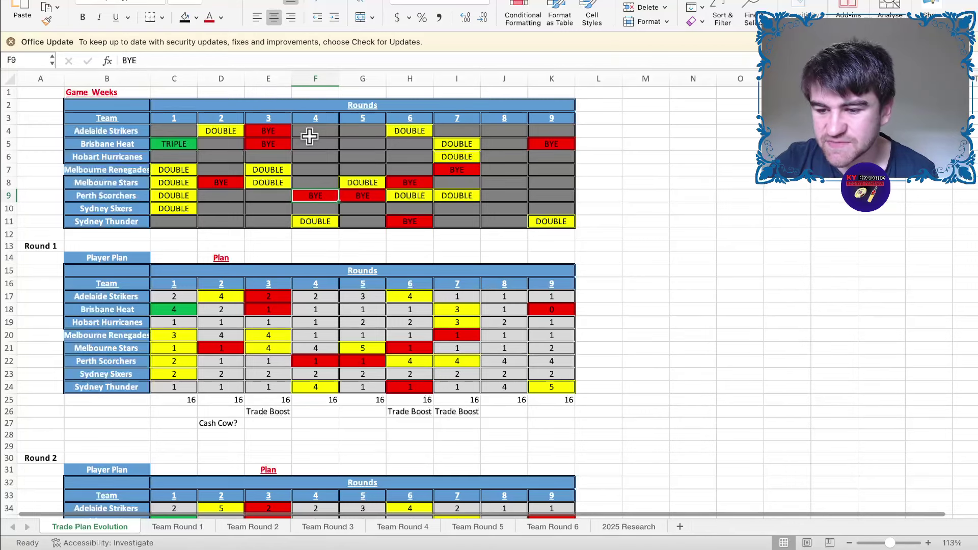
Step: Review the Game Weeks fixtures for rounds 4 to 7 and the full Melbourne Renegades row
drag(309, 136, 405, 224)
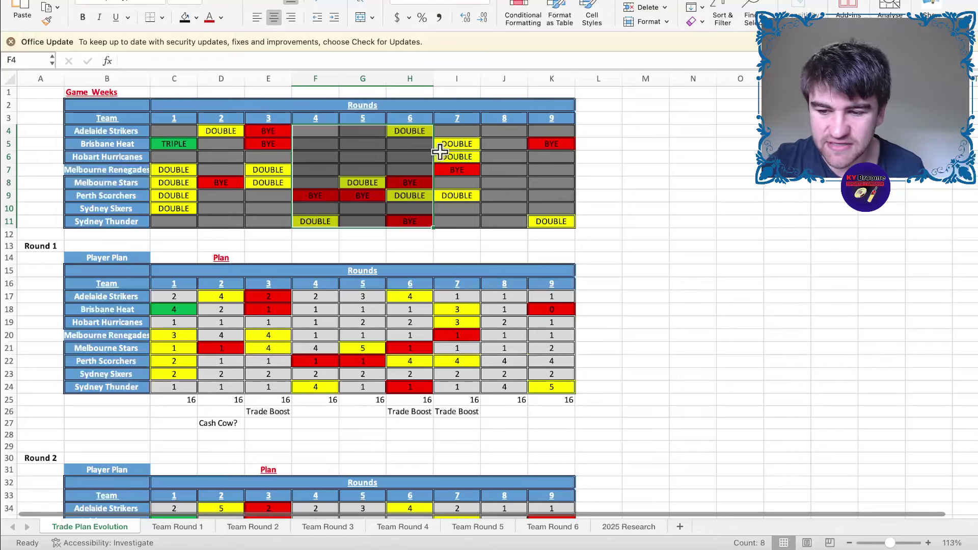
drag(454, 144, 457, 196)
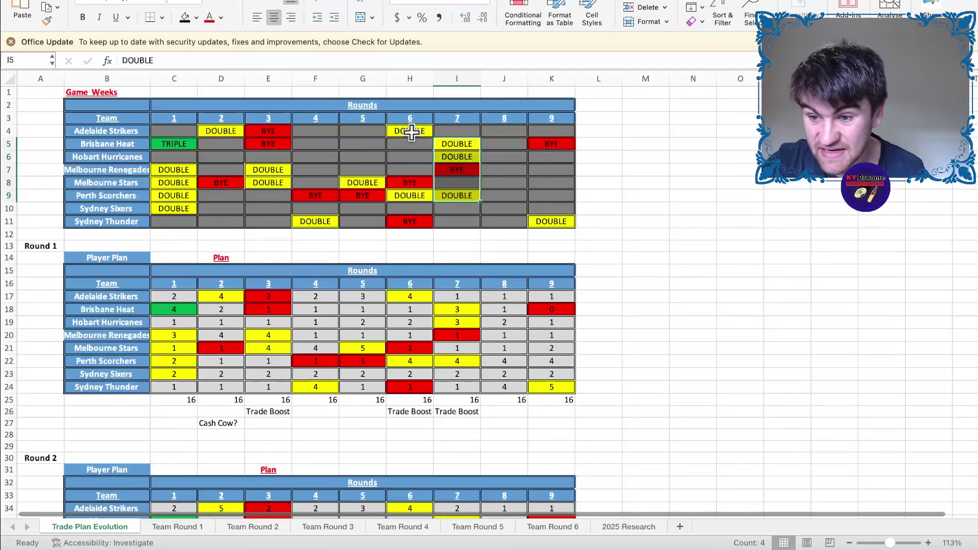
drag(412, 131, 450, 221)
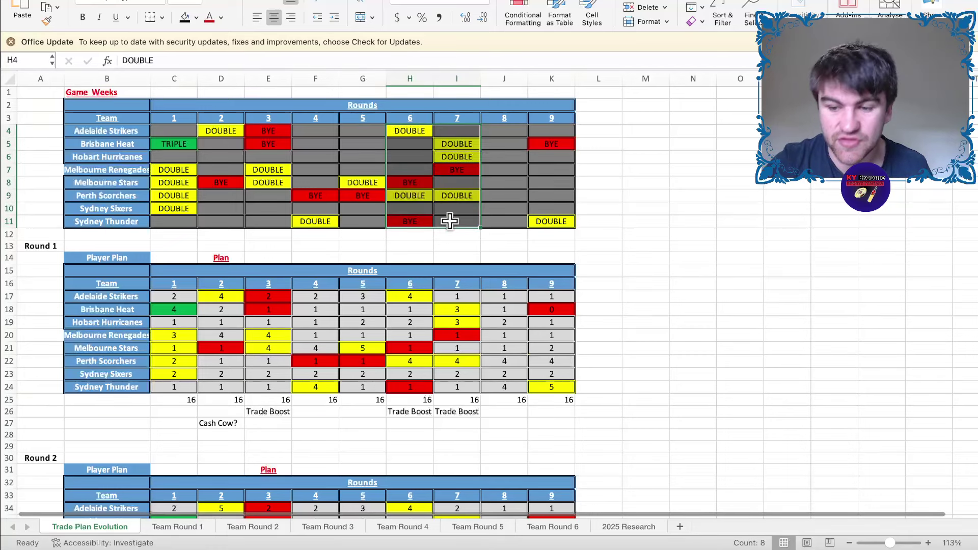
click(327, 128)
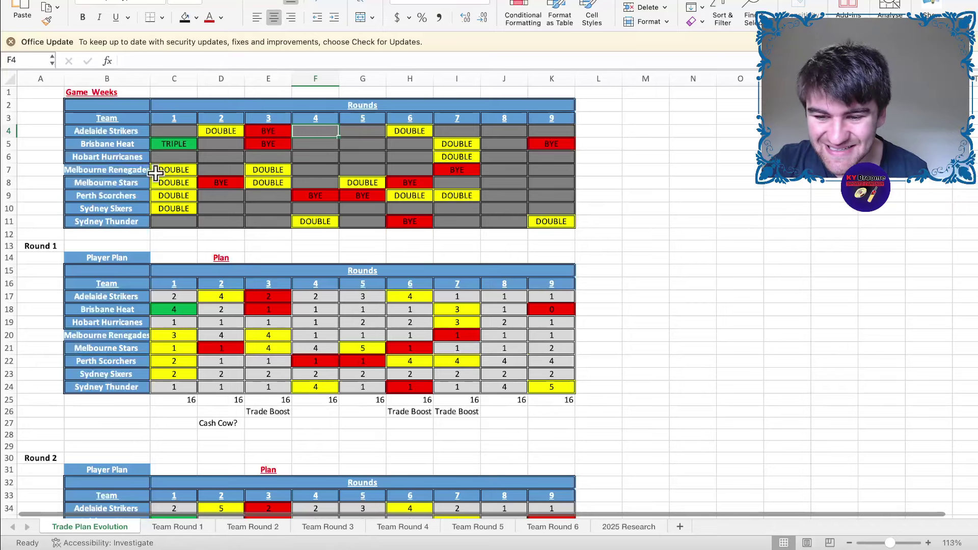
drag(159, 170, 558, 171)
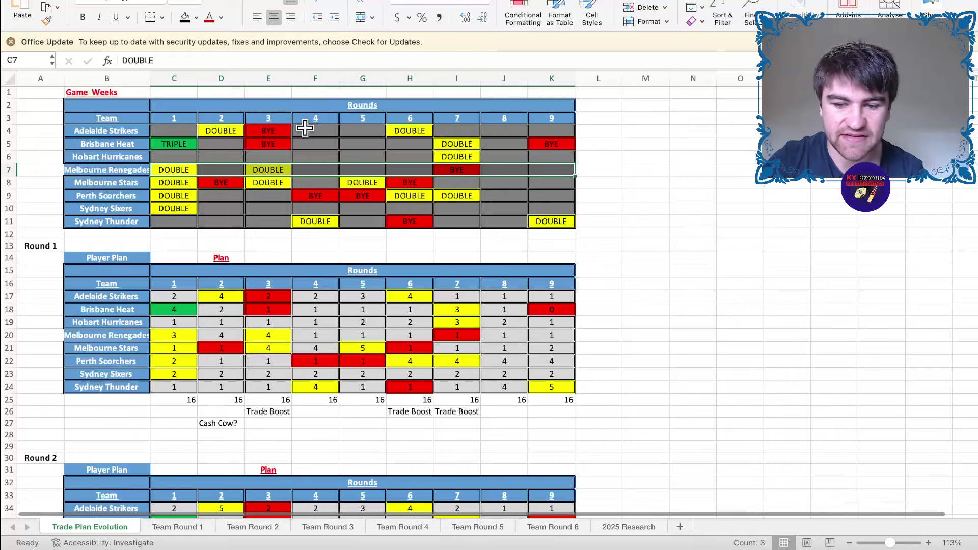
Step: Switch to the X post in the browser and view the enlarged BBL14 SC SCHEDULE image
key(ctrl+Left)
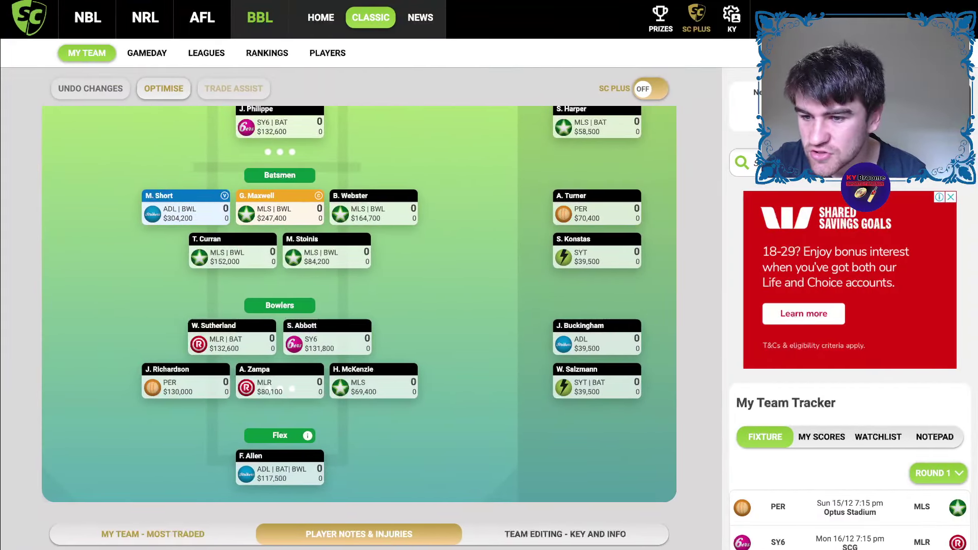
key(ctrl+Left)
click(484, 306)
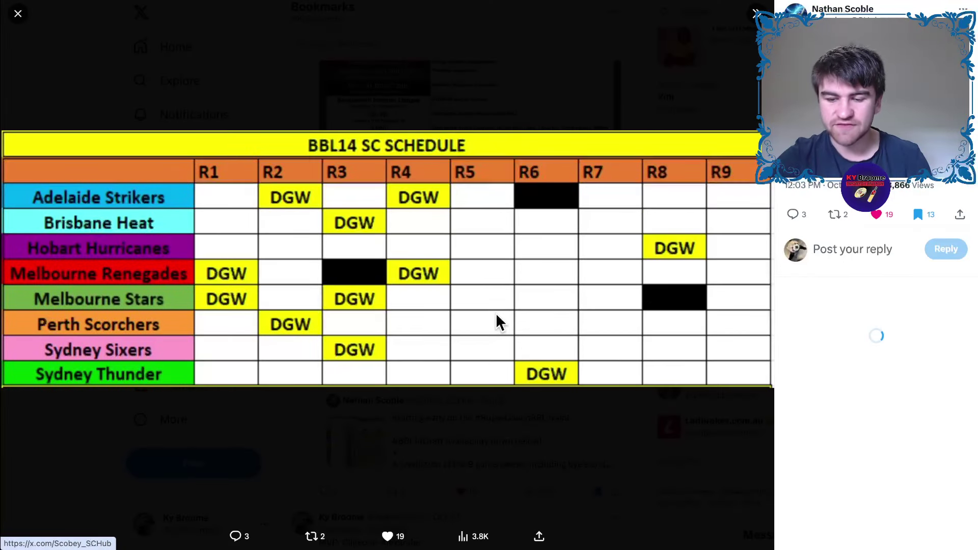